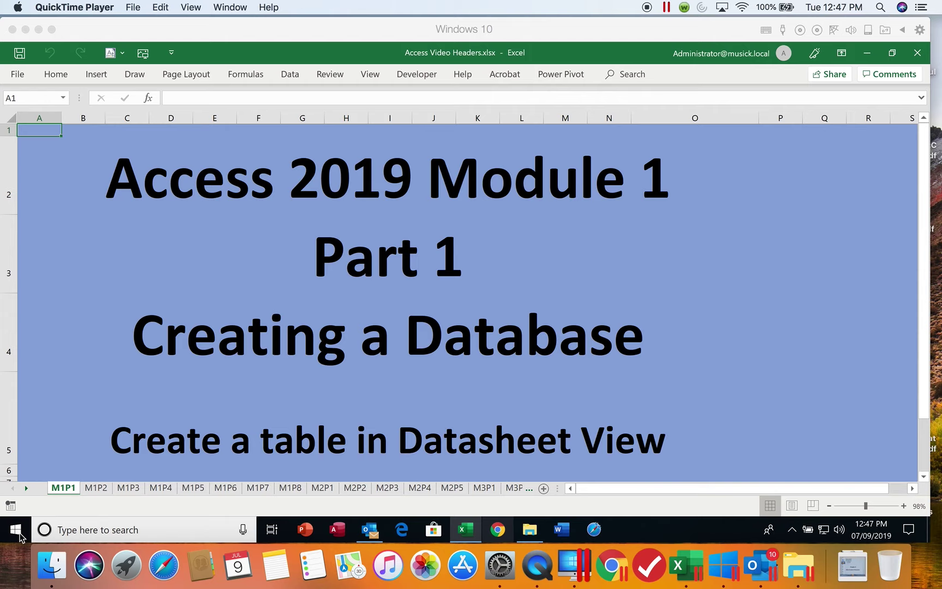
Launch Microsoft Access from the Start menu, briefly checking its taskbar jump list
left_click(16, 530)
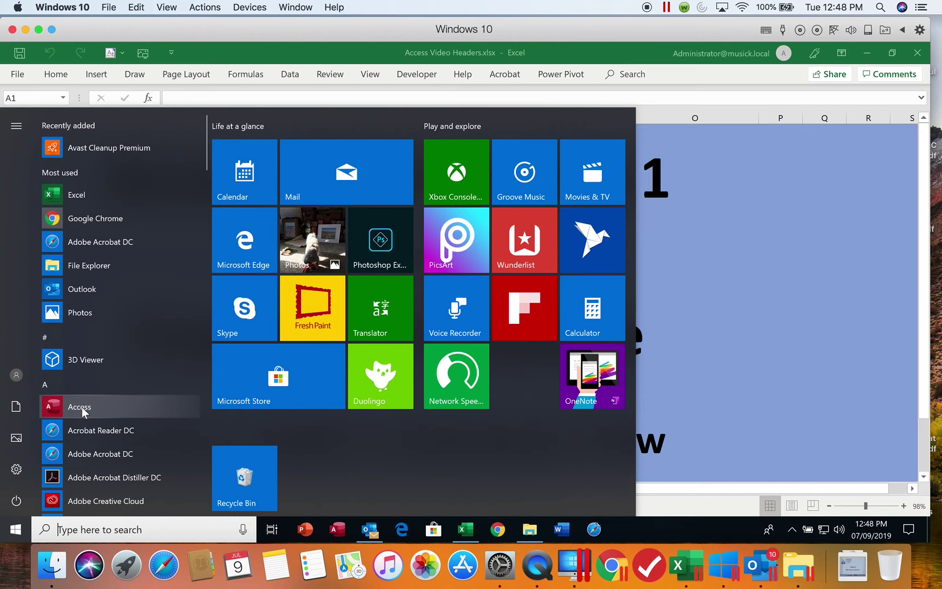
left_click(82, 408)
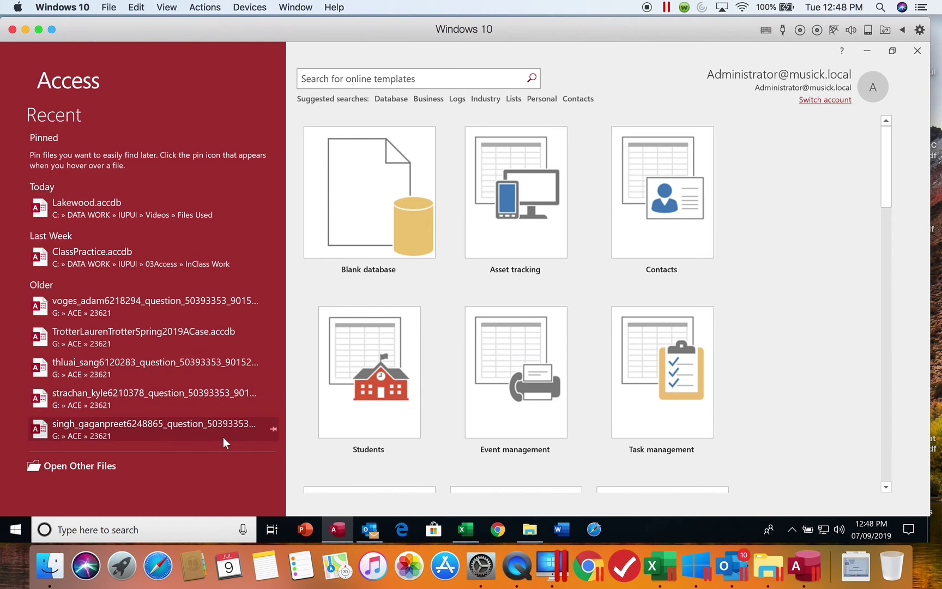
mouse_move(349, 534)
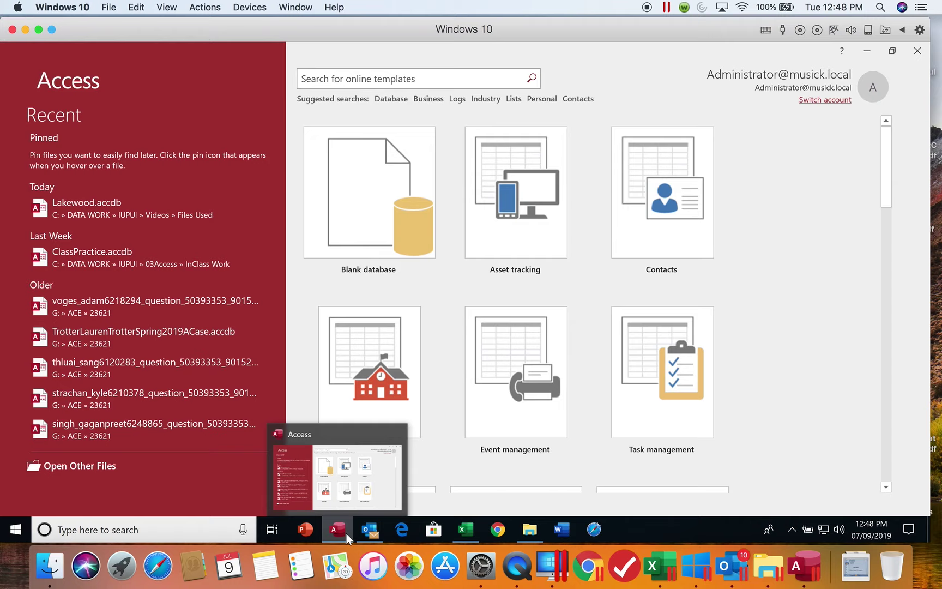
right_click(346, 533)
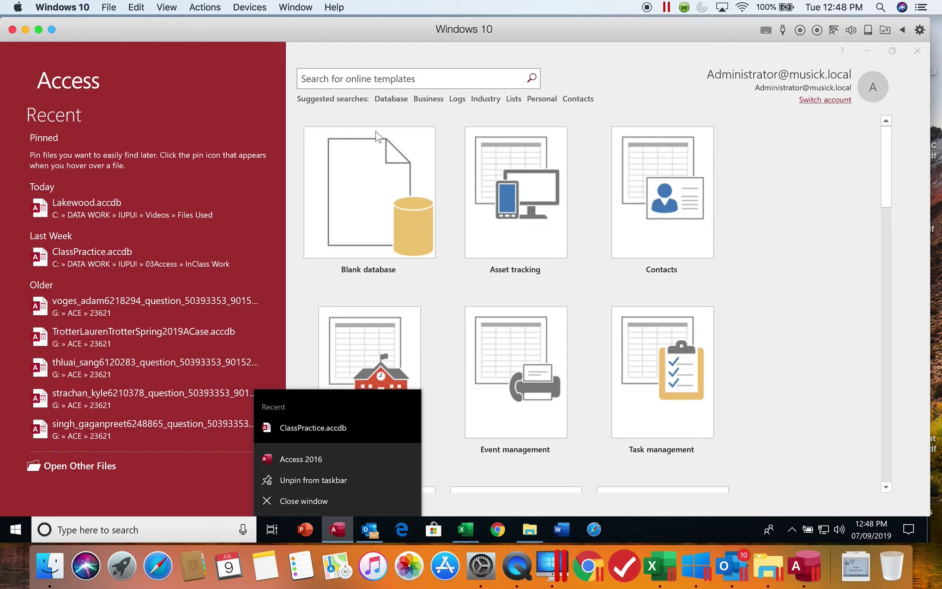
left_click(382, 190)
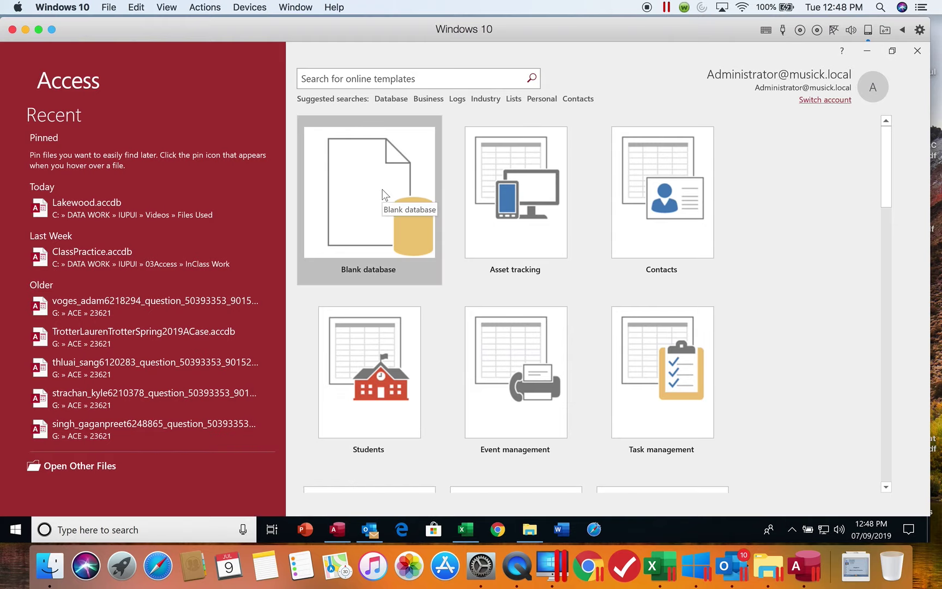
Pick the Blank database template and browse for a save folder for Database1.accdb
left_click(382, 192)
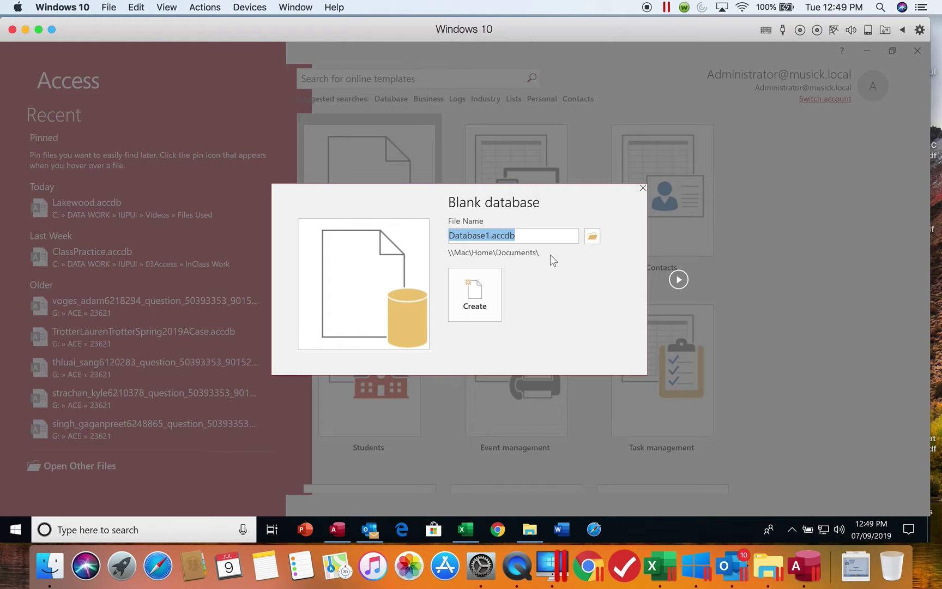
left_click(593, 237)
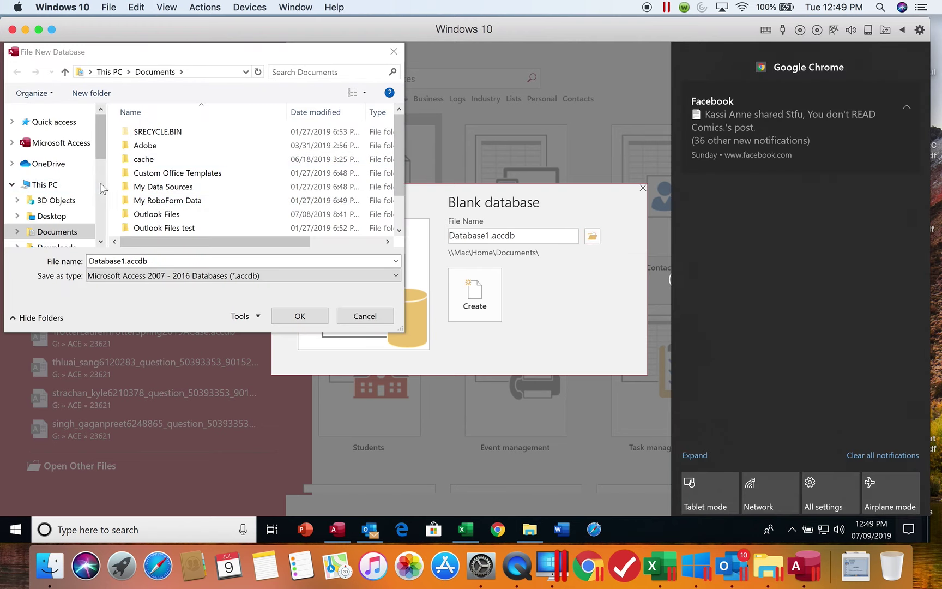
Navigate to C:\DATA WORK\IUPUI\Videos\Files Used and confirm it as the save folder
left_click(99, 187)
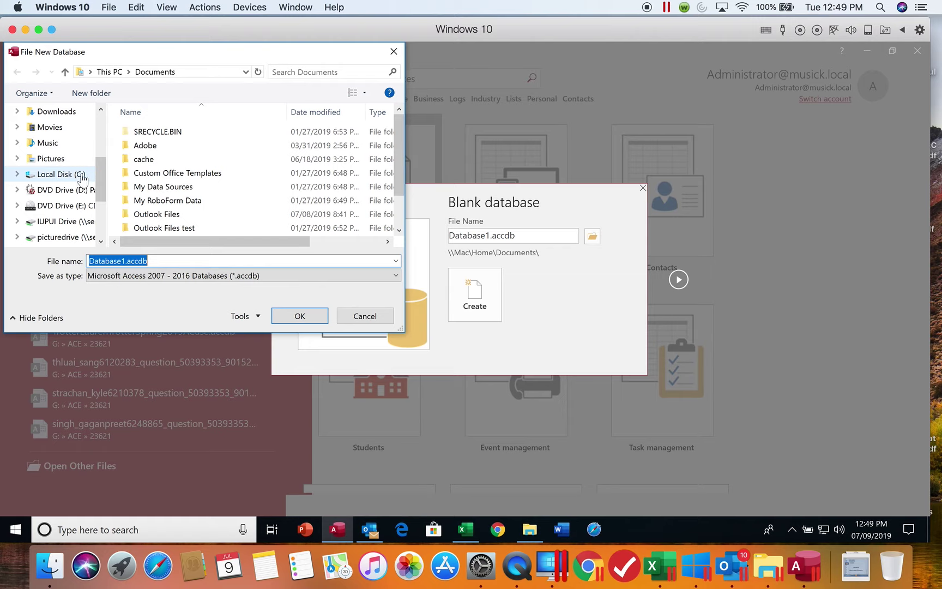
left_click(78, 174)
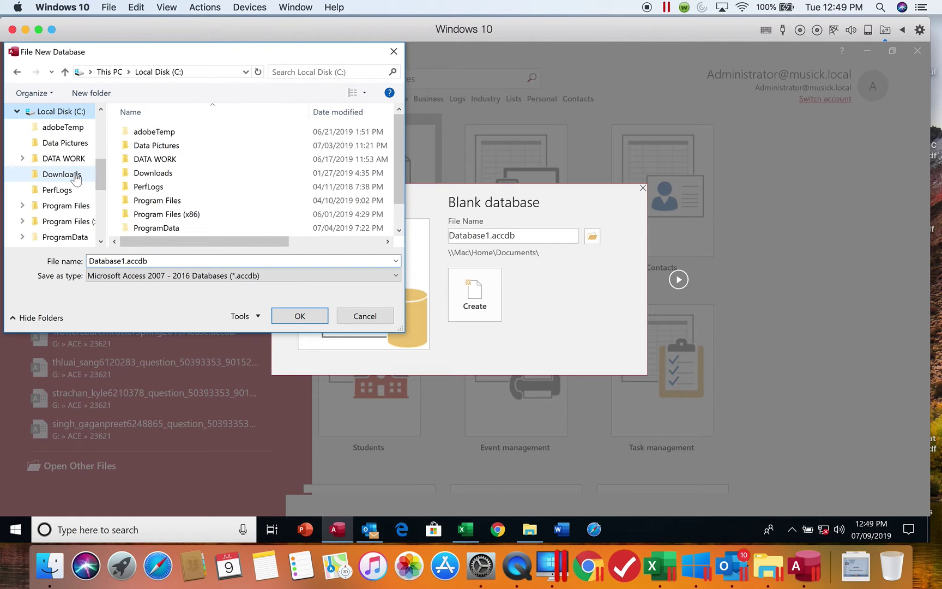
double_click(170, 161)
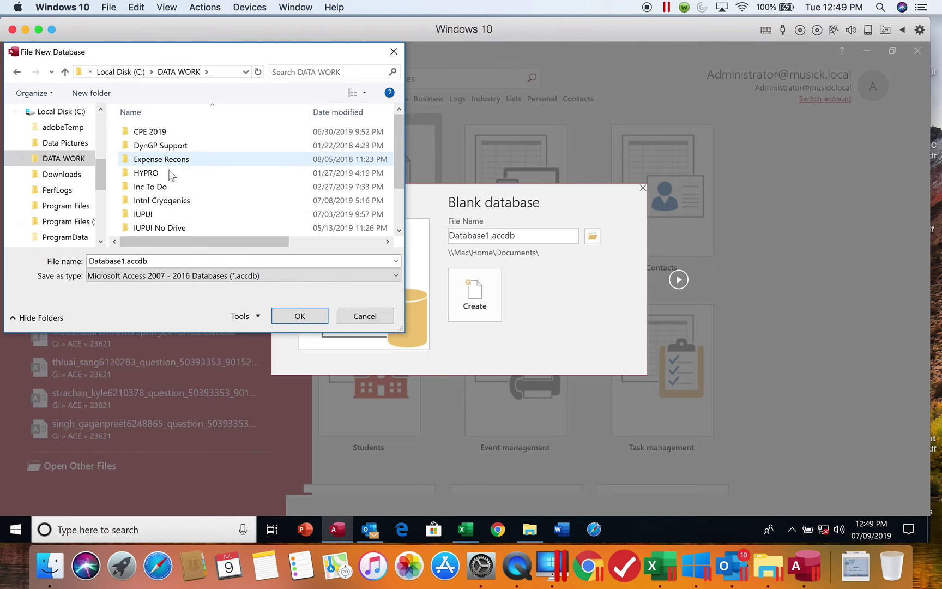
double_click(163, 214)
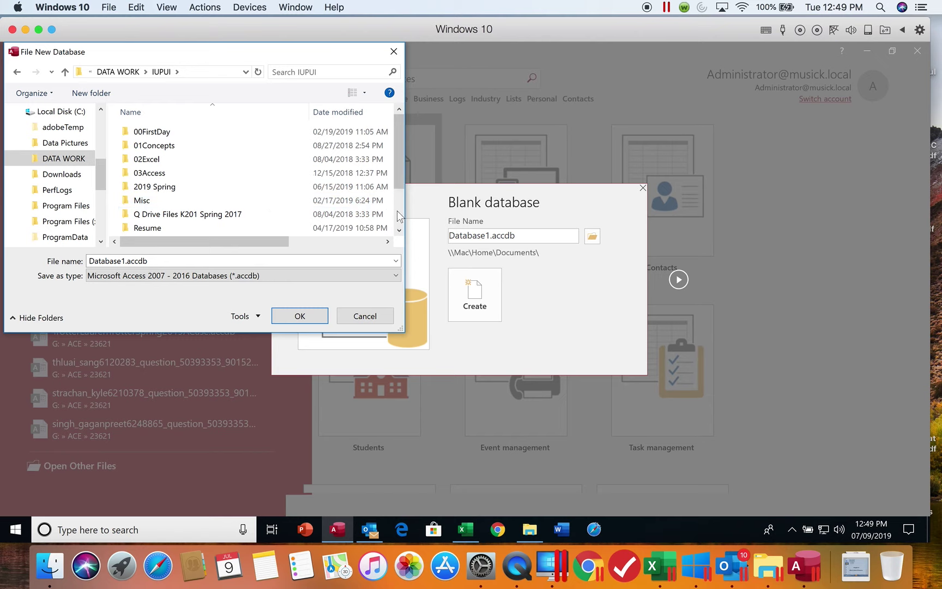
scroll(327, 186, "down", 2)
key("super+a")
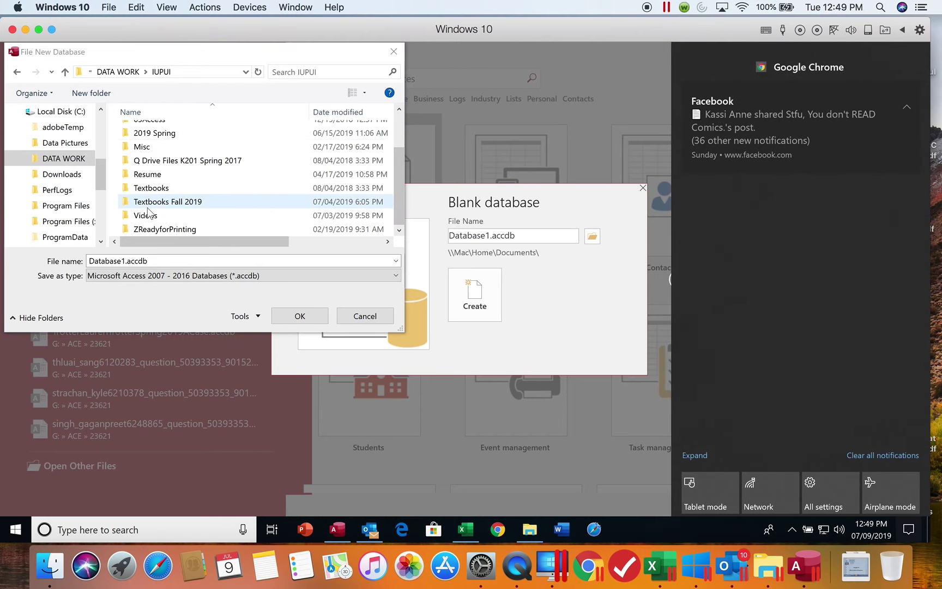
double_click(146, 215)
left_click(167, 136)
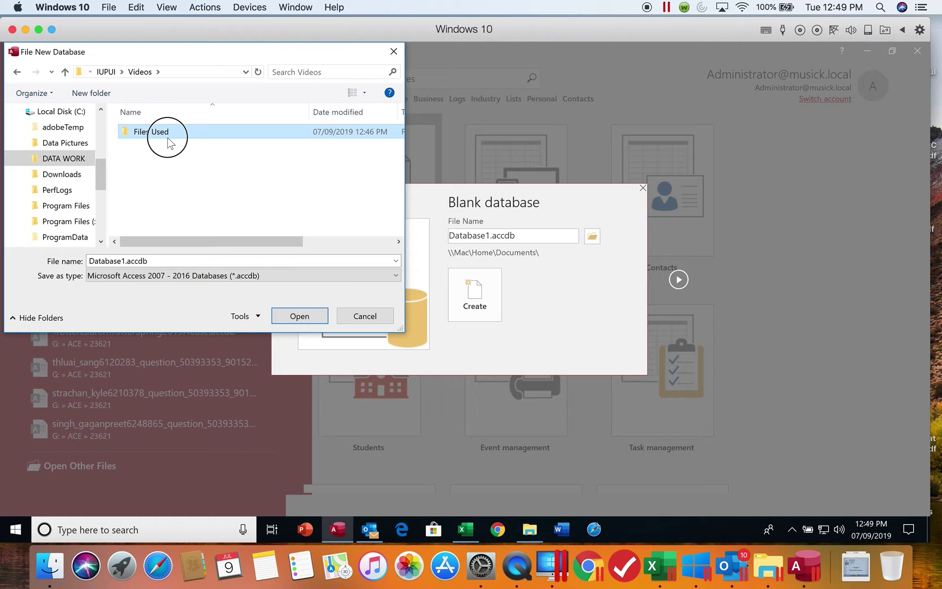
double_click(167, 137)
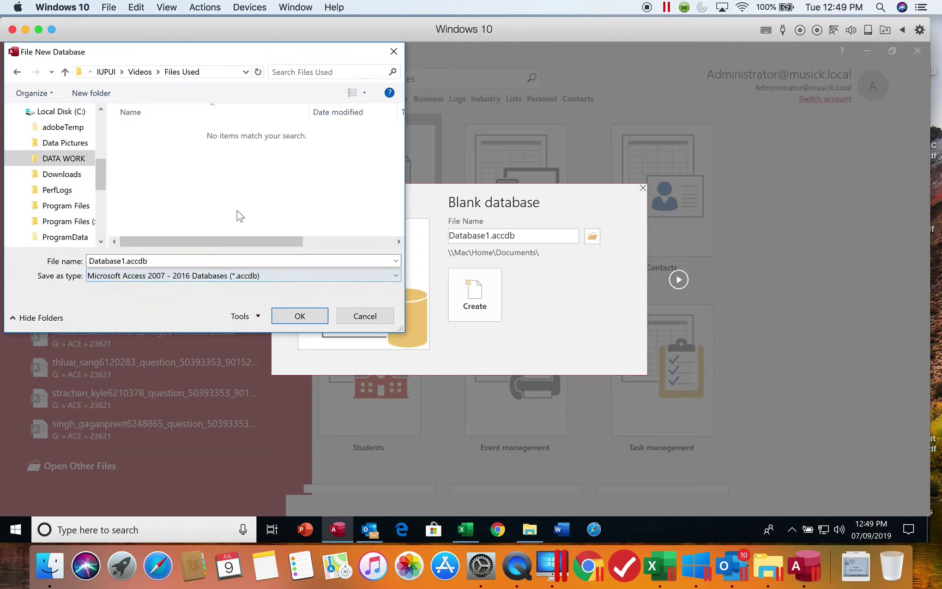
left_click(283, 316)
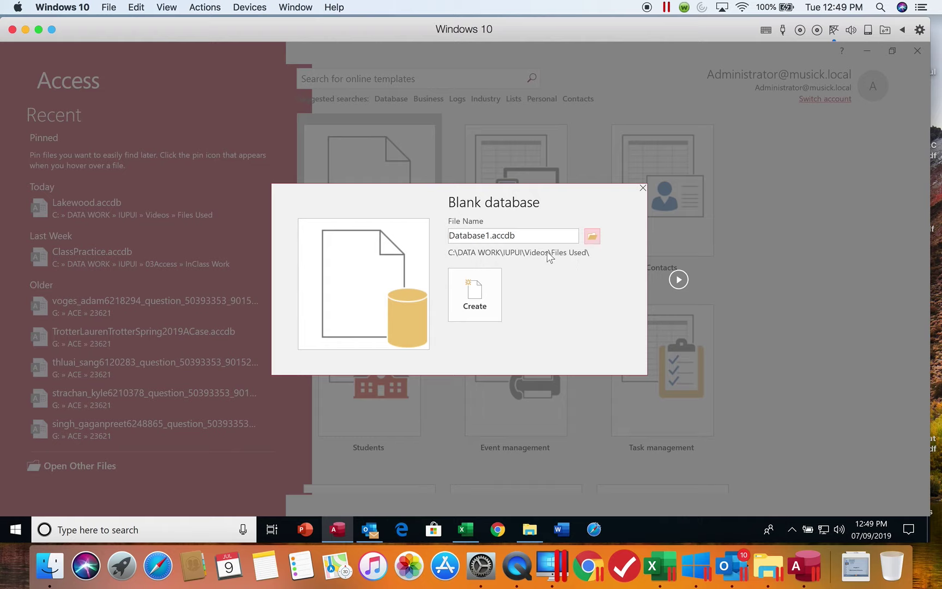
Replace the file name with Lakewood and create Lakewood.accdb
double_click(473, 239)
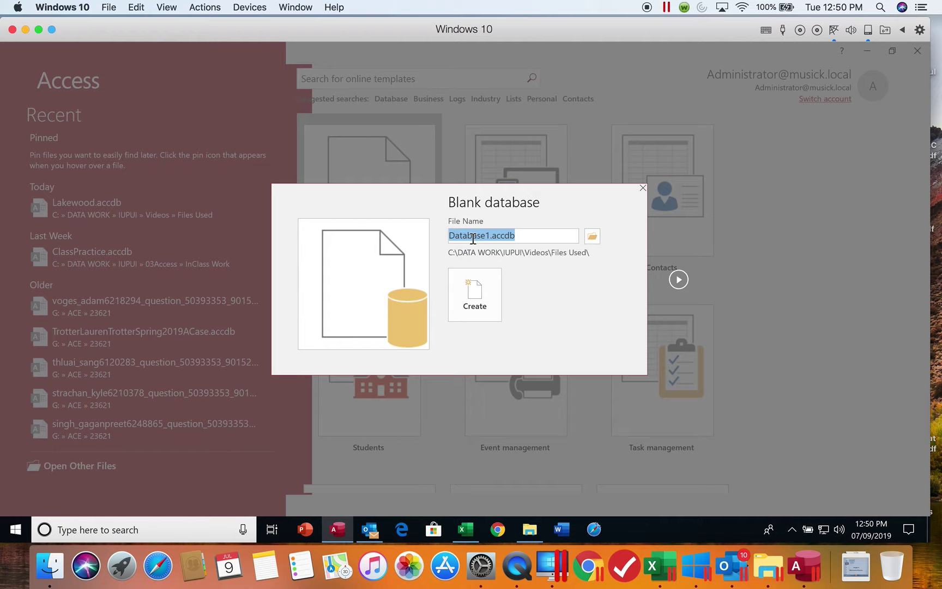
type("Lakewood")
left_click(482, 309)
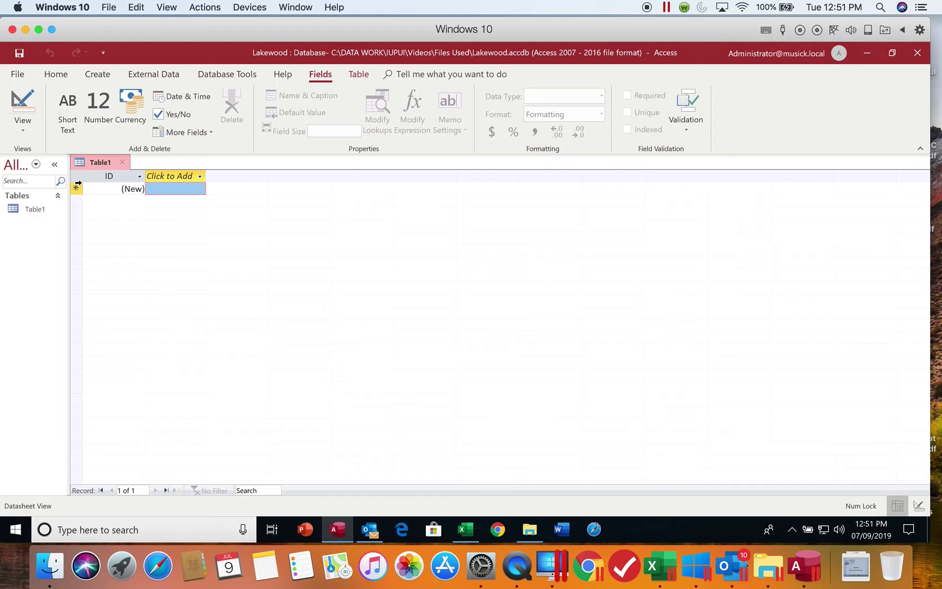
left_click(24, 128)
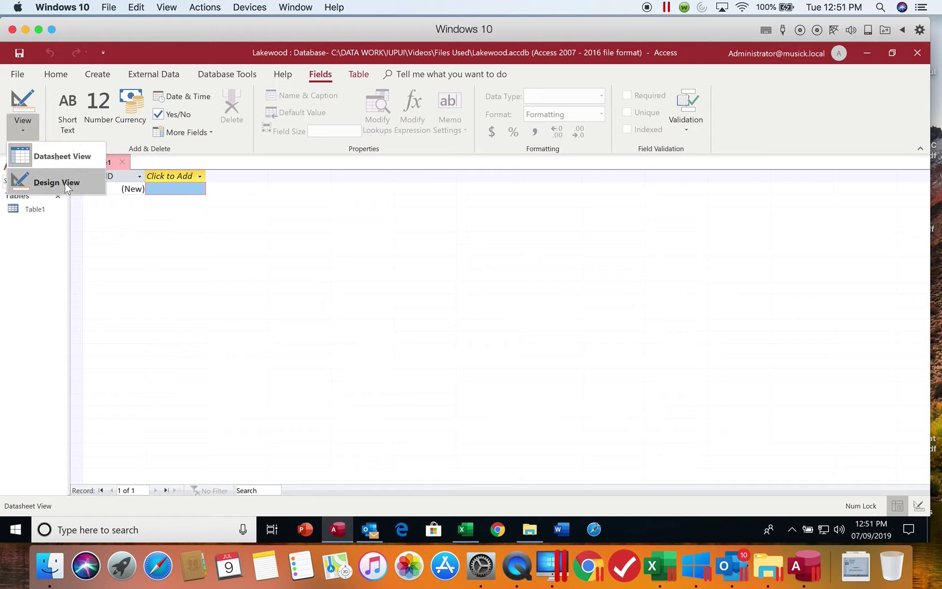
left_click(146, 270)
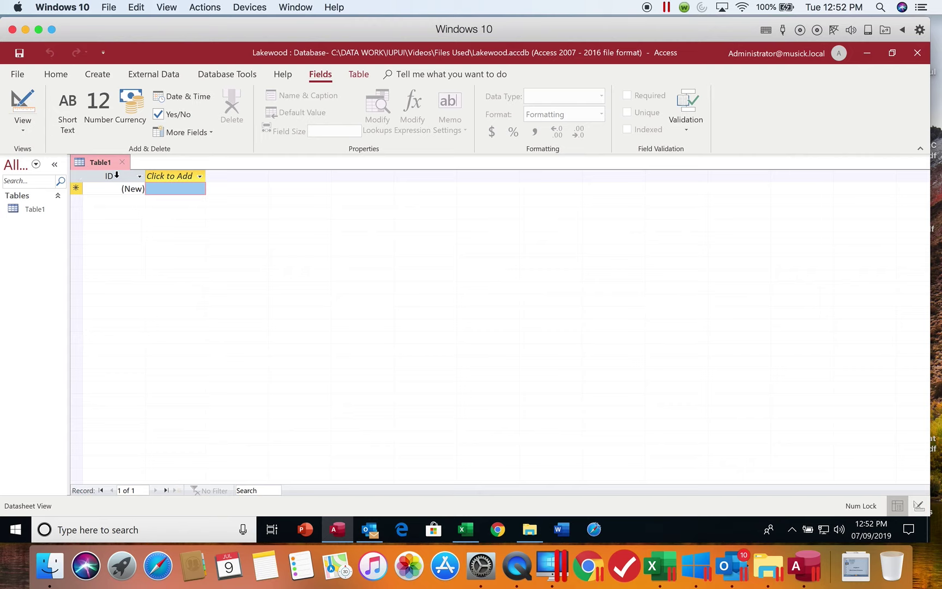
Rename Table1's ID column to VisitID via Rename Field
right_click(116, 175)
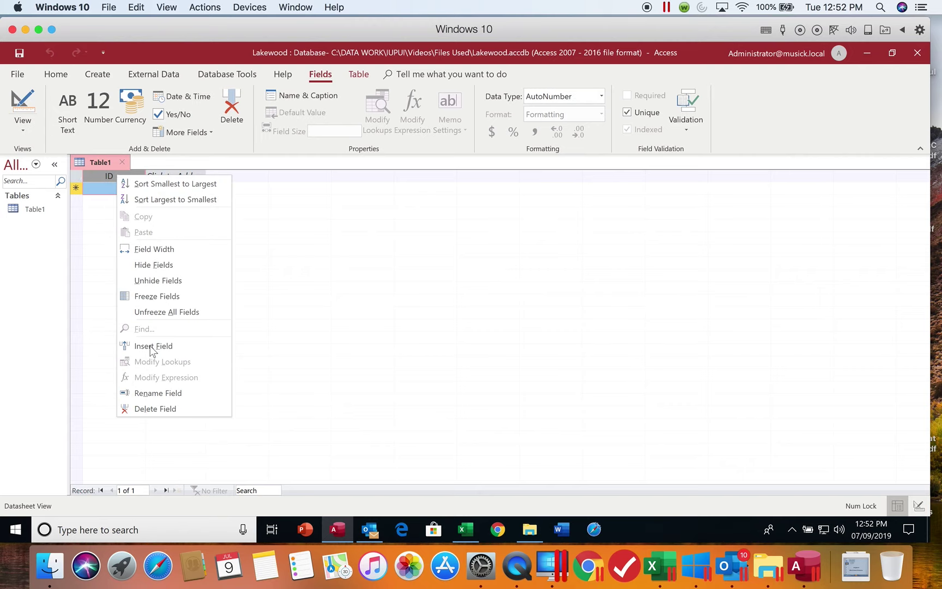
left_click(152, 393)
type("V")
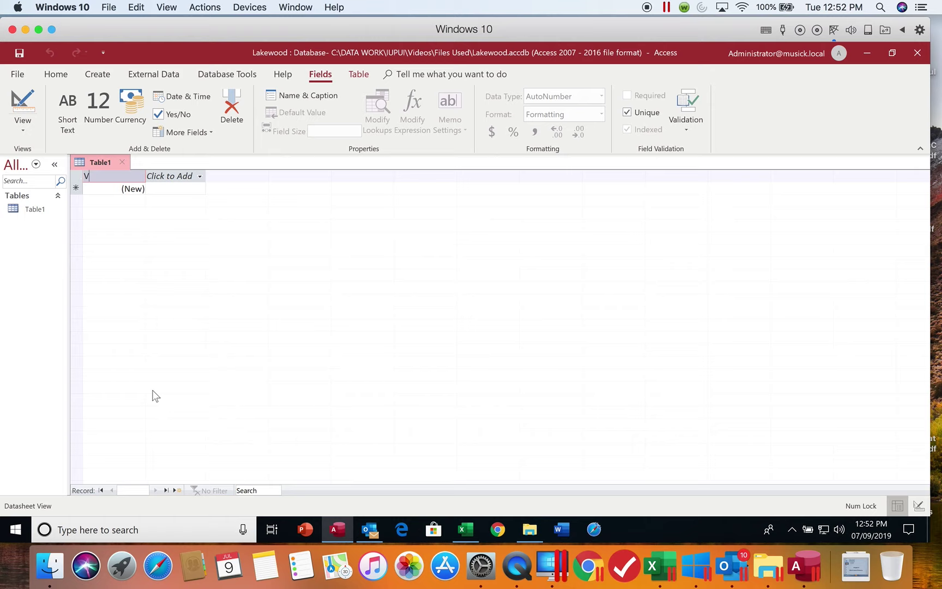
type("isitID")
key("Tab")
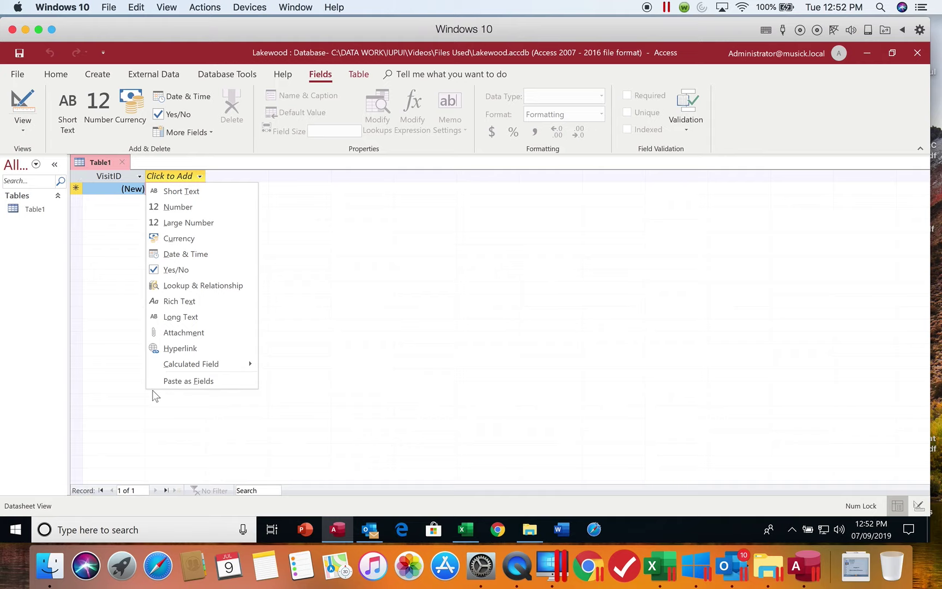
Close the field-type list and select the VisitID column
left_click(119, 175)
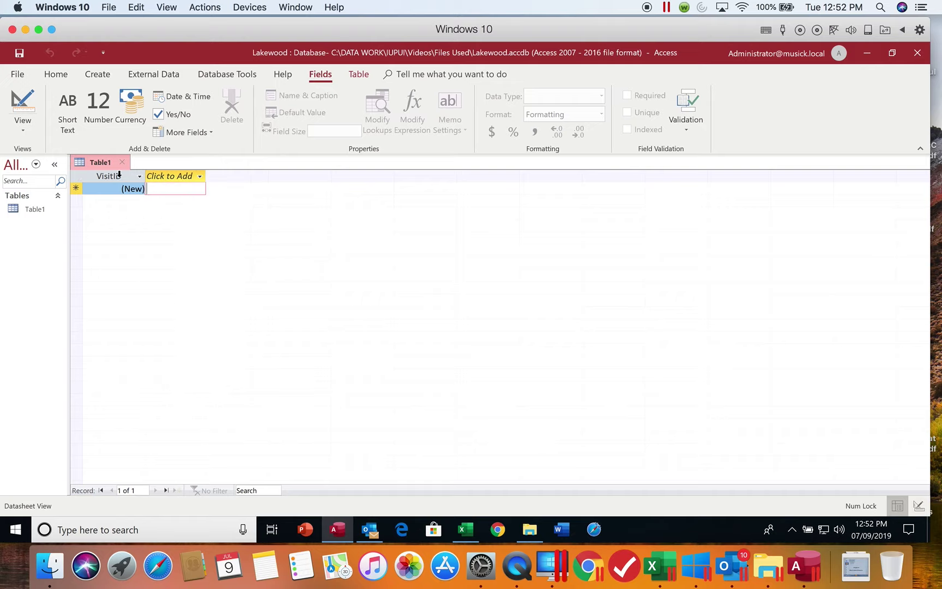
left_click(119, 175)
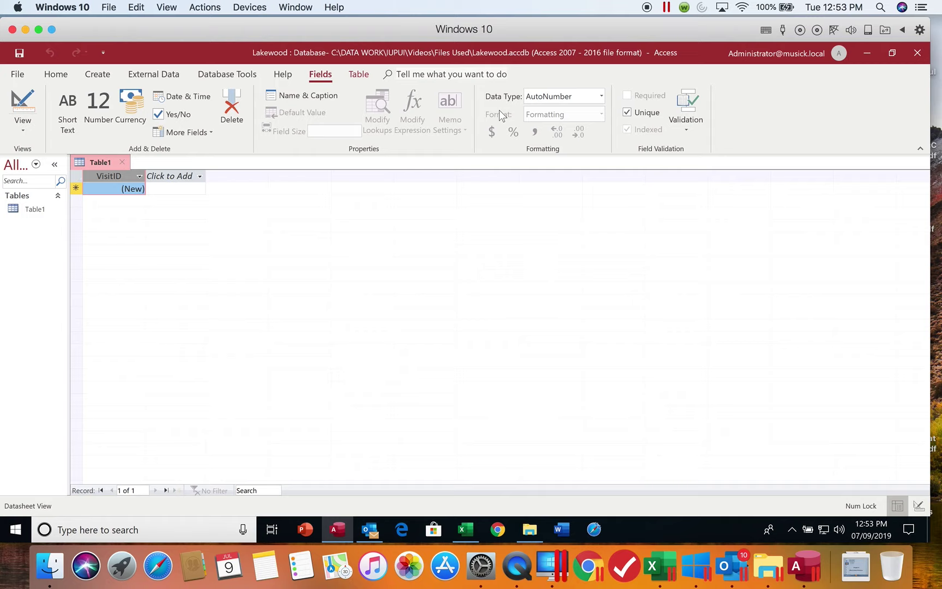
Set VisitID's data type to Short Text instead of AutoNumber
left_click(603, 96)
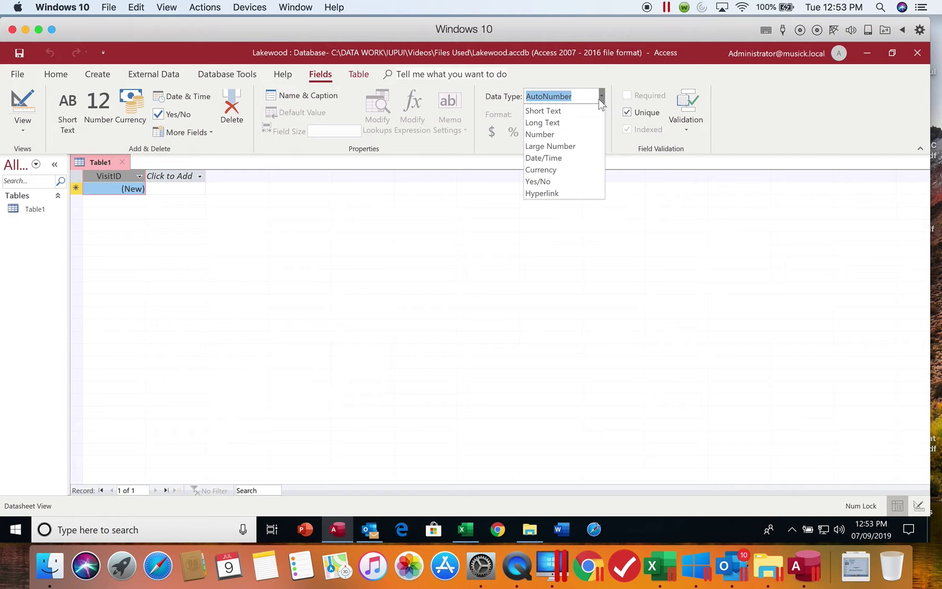
left_click(589, 110)
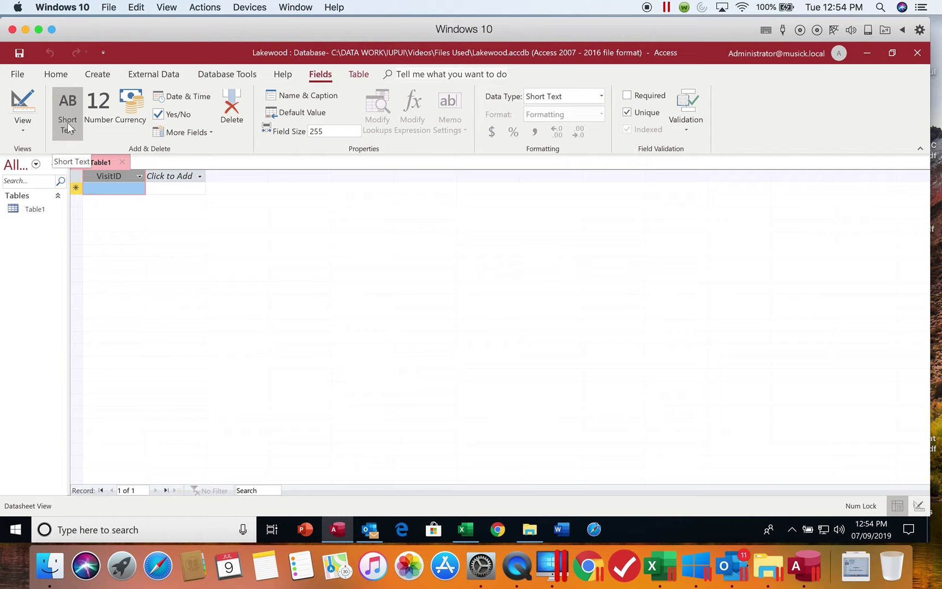
Add a Short Text field named PatientID next to VisitID
left_click(68, 128)
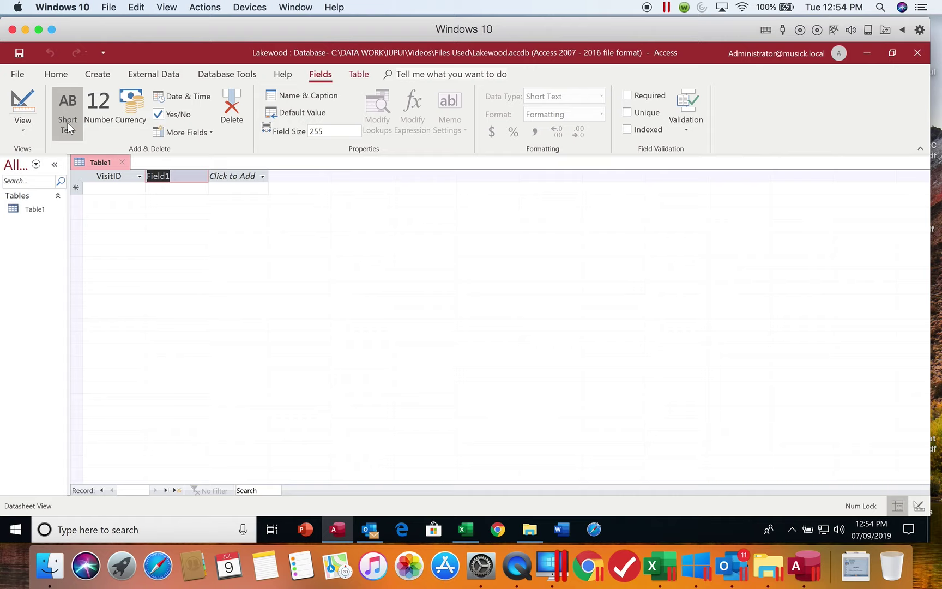
type("PatientID")
key("Return")
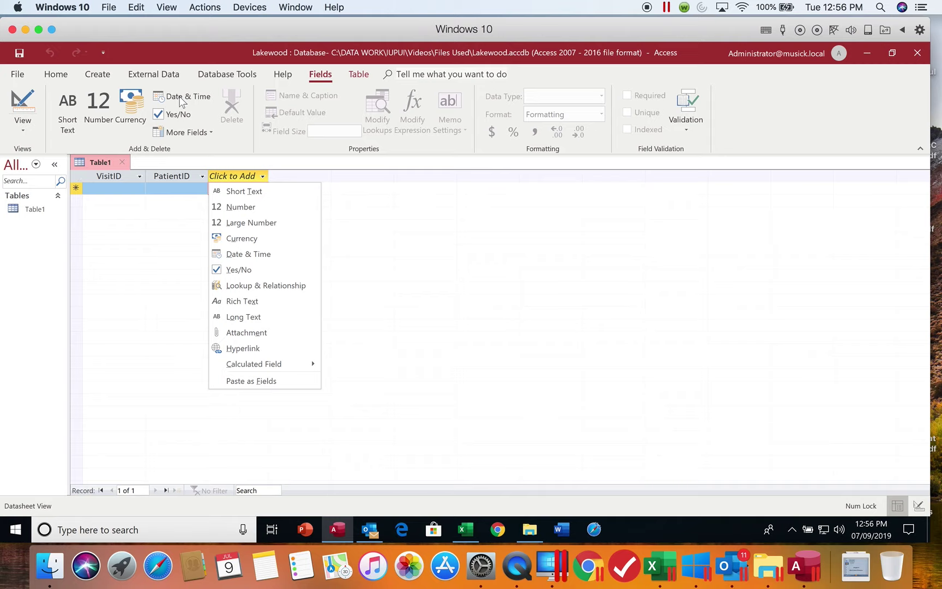
Add a Date & Time field named VisitDate after PatientID
left_click(180, 100)
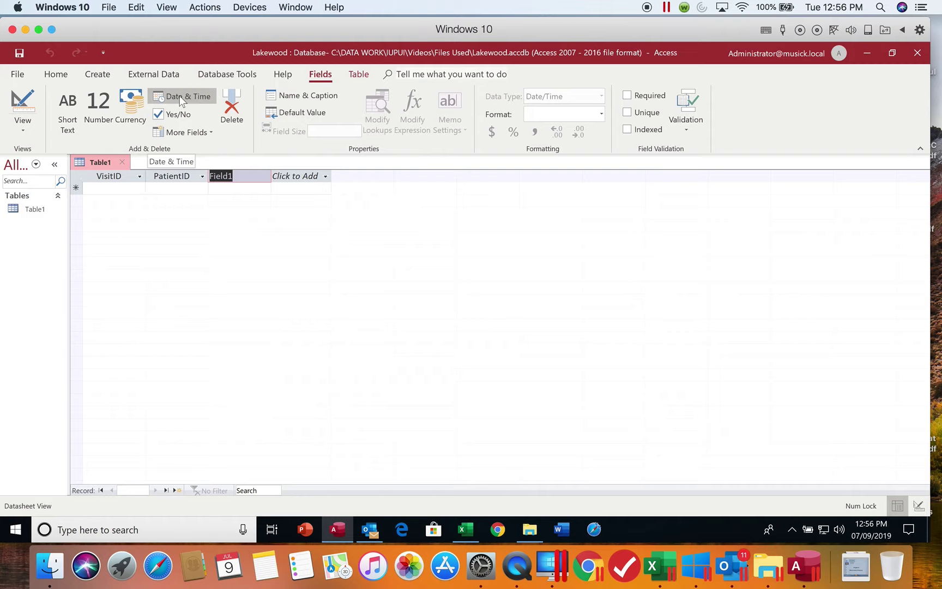
type("Visi")
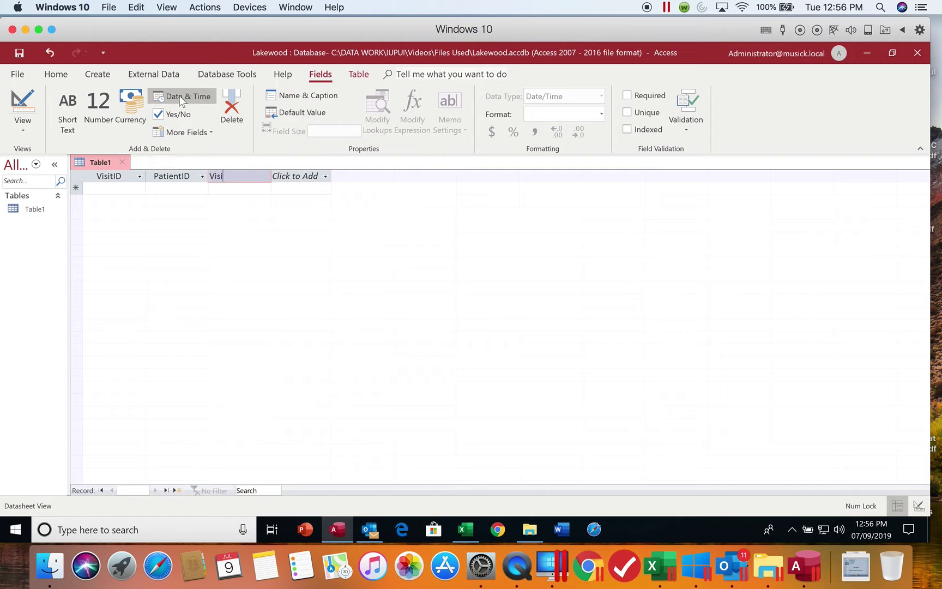
type("tDate")
key("Return")
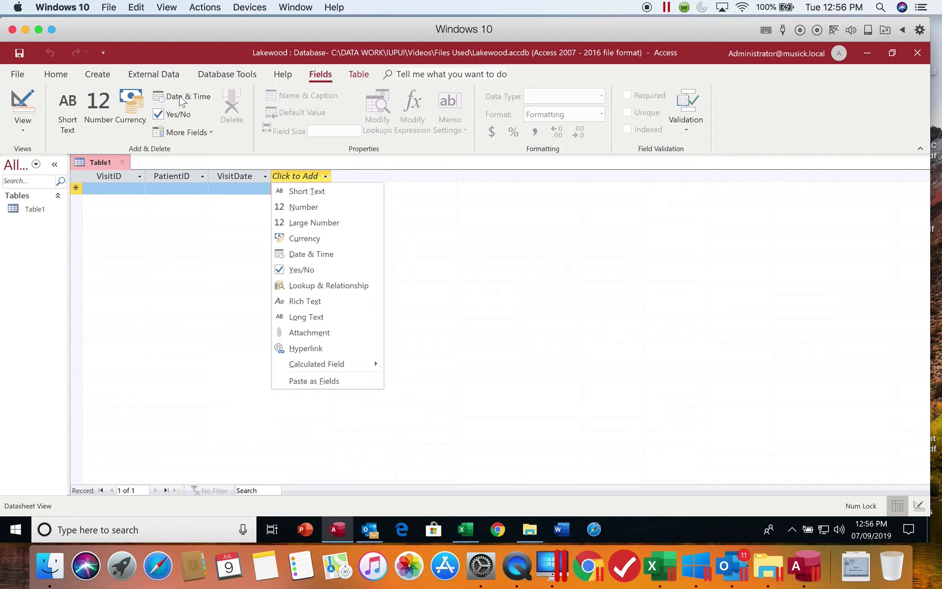
Use the Click to Add list to append a Short Text field named Reason
left_click(307, 179)
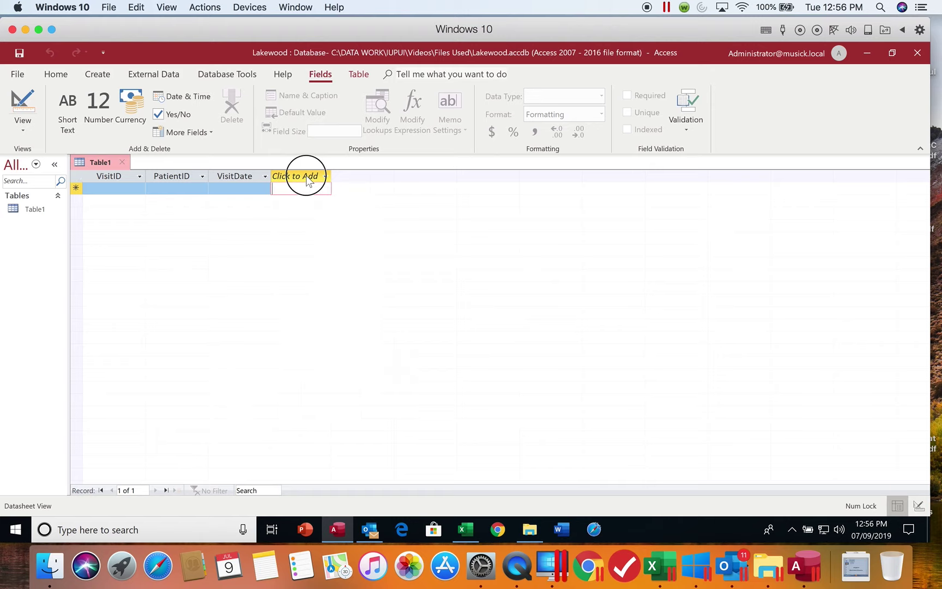
left_click(307, 179)
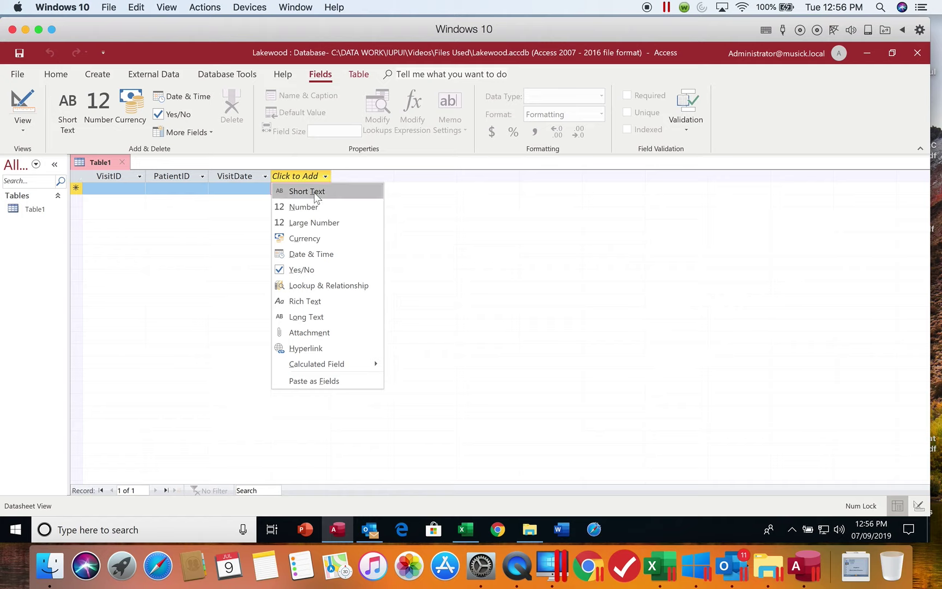
left_click(315, 191)
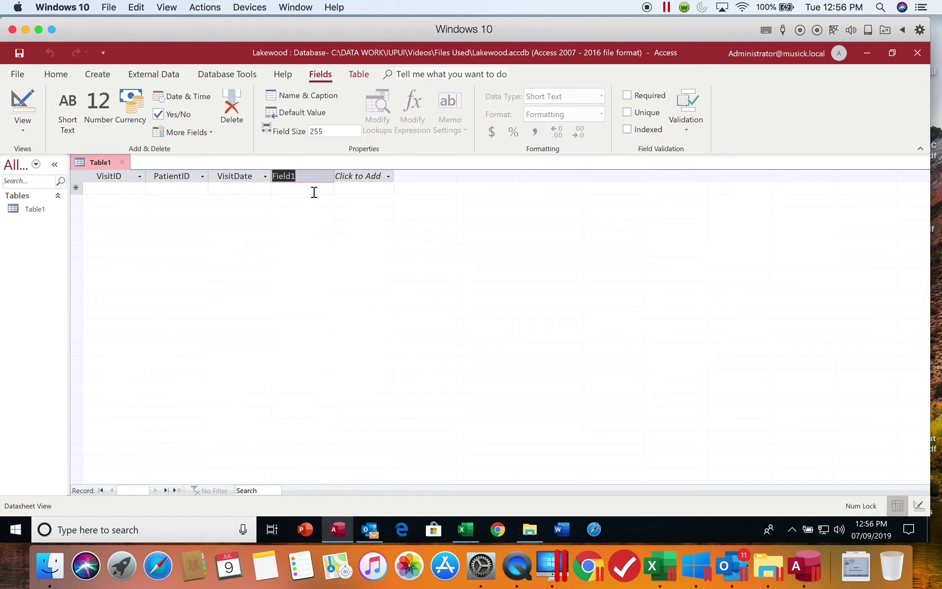
type("Reason")
key("Return")
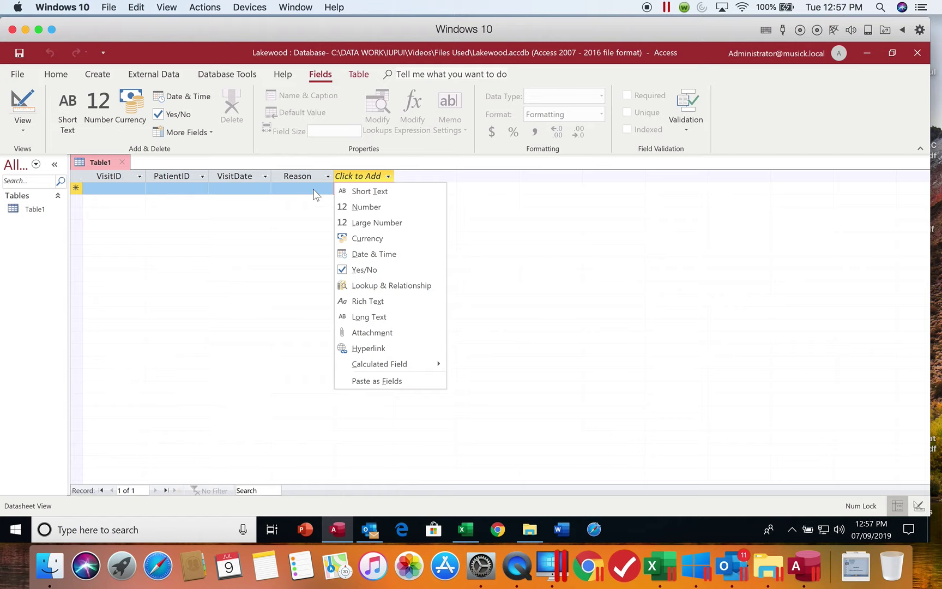
Add a Yes/No field named WalkIn after the Reason field
left_click(374, 269)
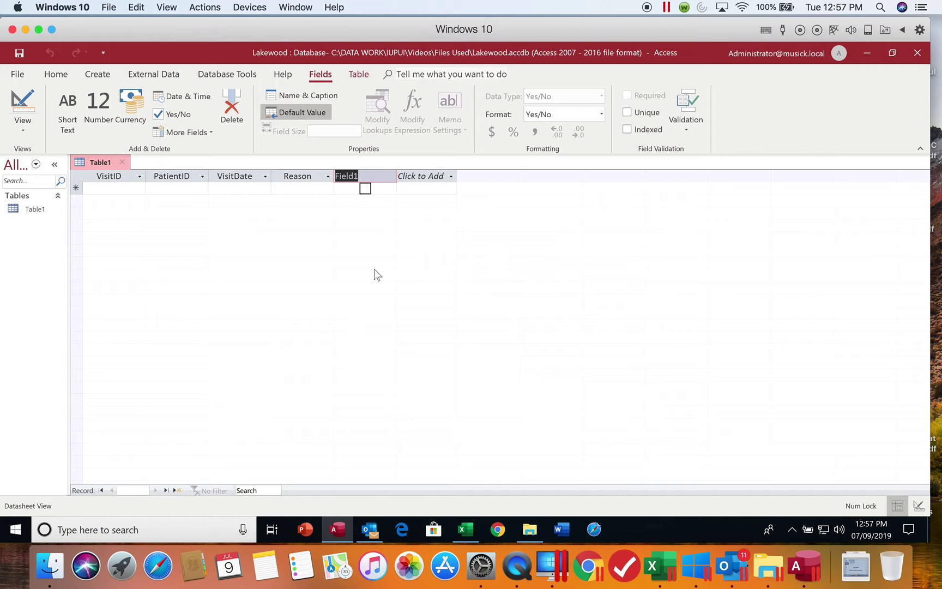
type("Walkin")
key("BackSpace")
key("BackSpace")
type("In")
key("Tab")
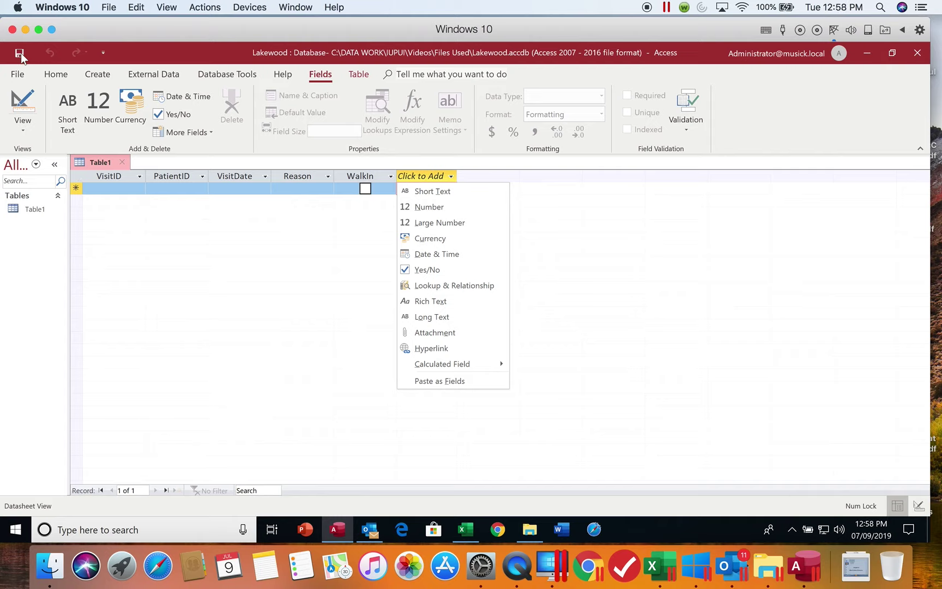
Save the new table under the name Visit
left_click(20, 54)
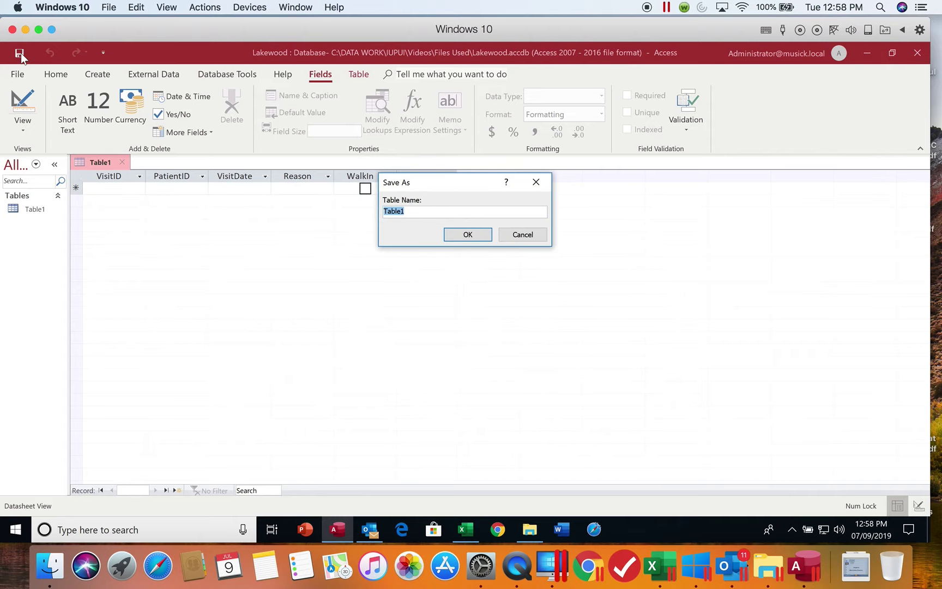
type("Visit")
left_click(468, 236)
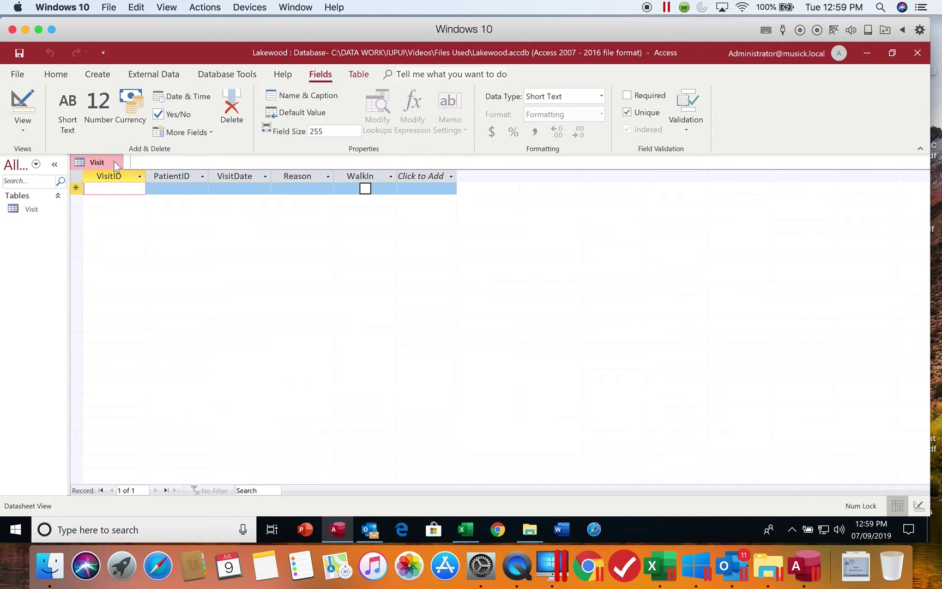
Close the Visit table
left_click(116, 162)
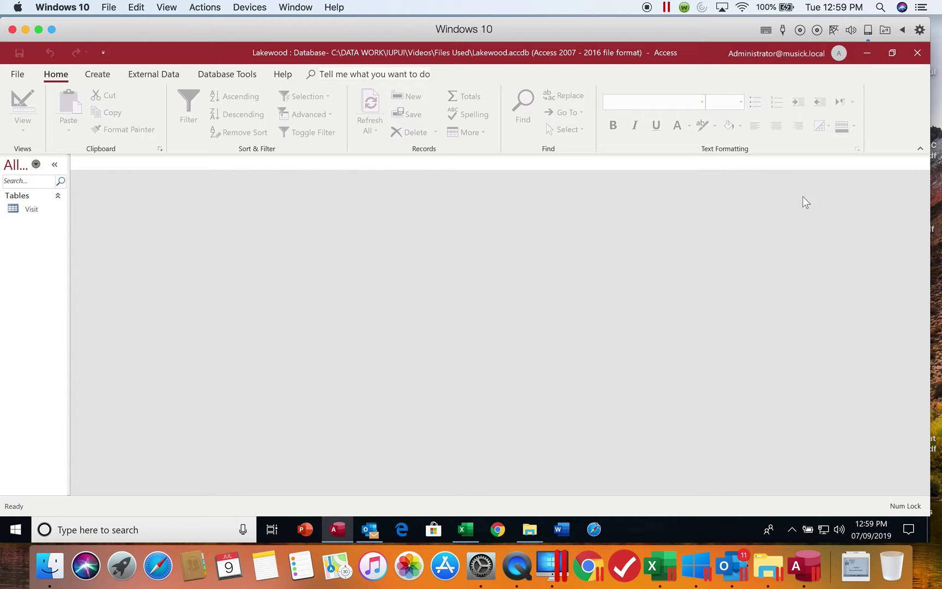
Collapse the ribbon to tab names, then show Home and pin the full ribbon open
left_click(921, 149)
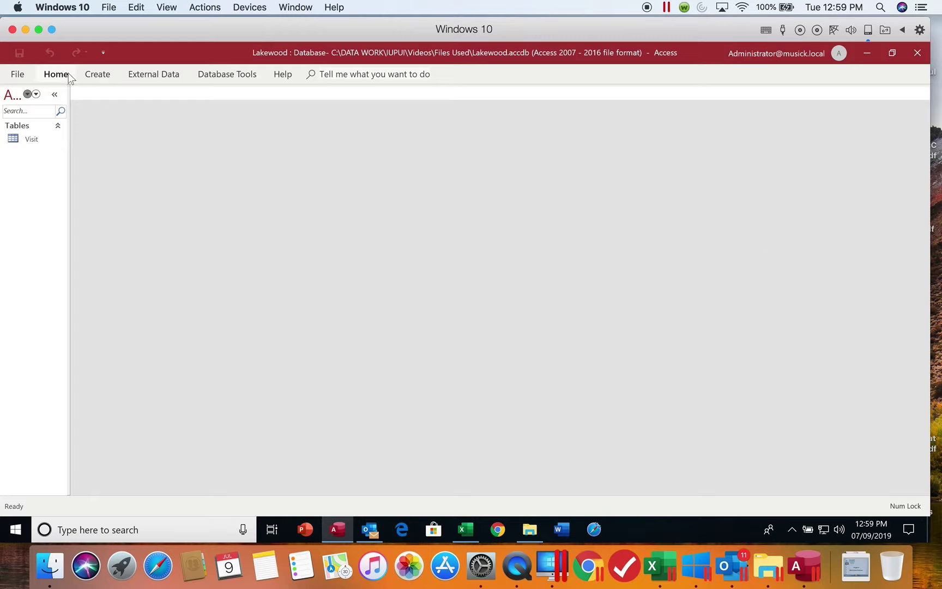
left_click(67, 75)
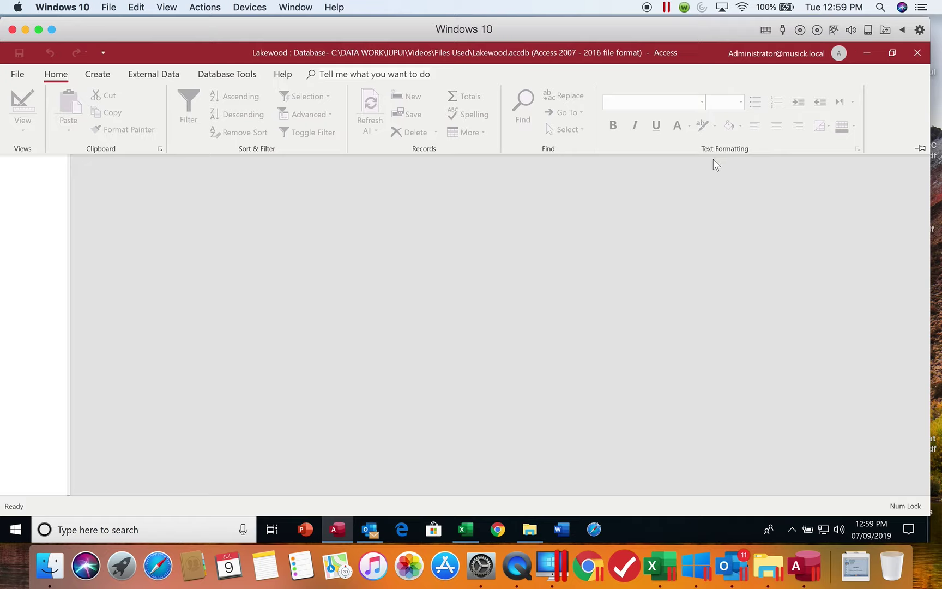
left_click(922, 149)
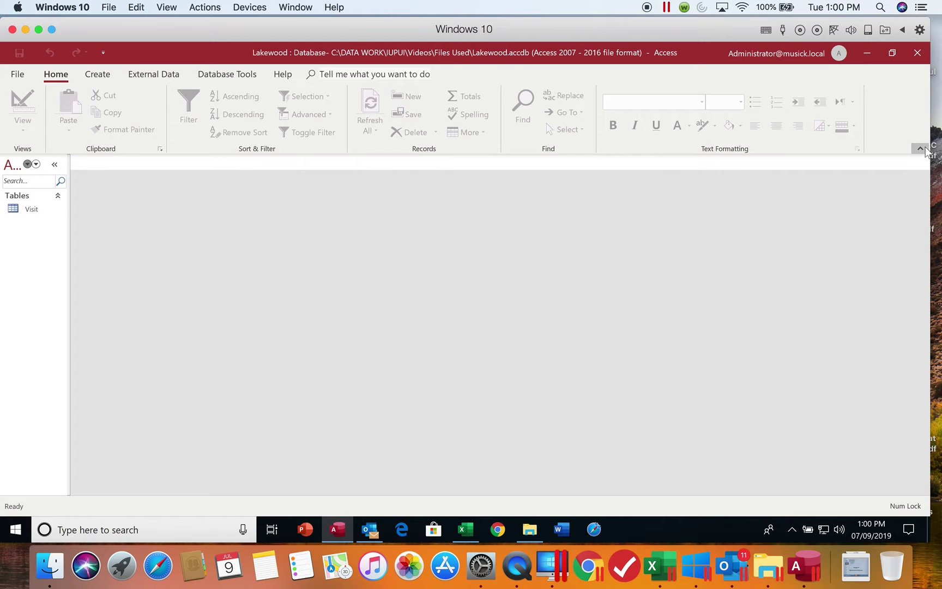
left_click(55, 163)
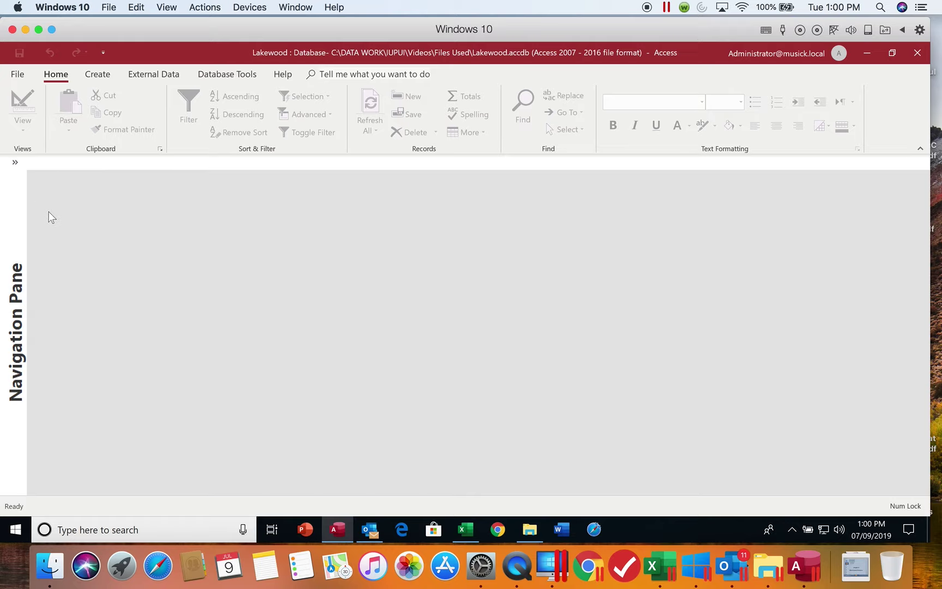
left_click(14, 163)
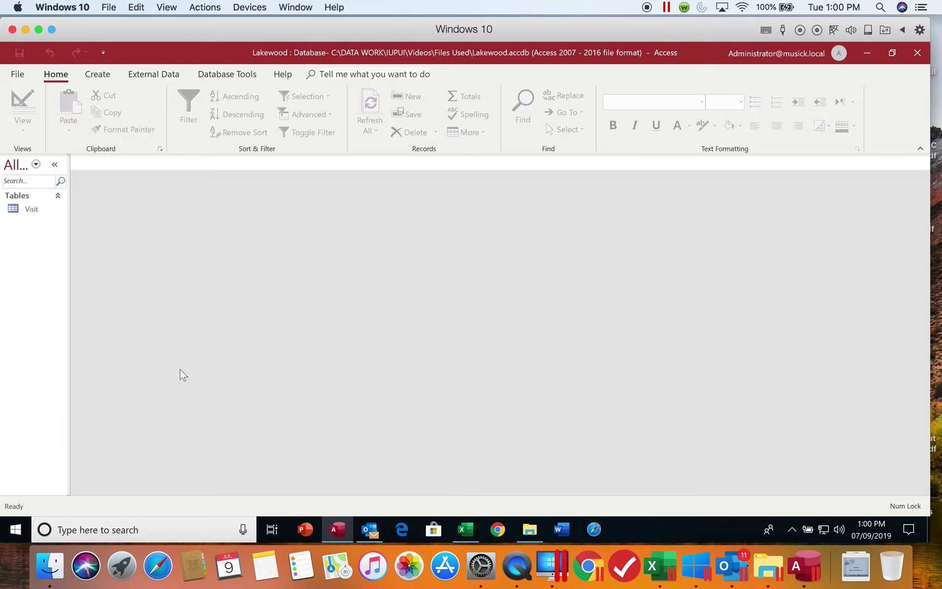